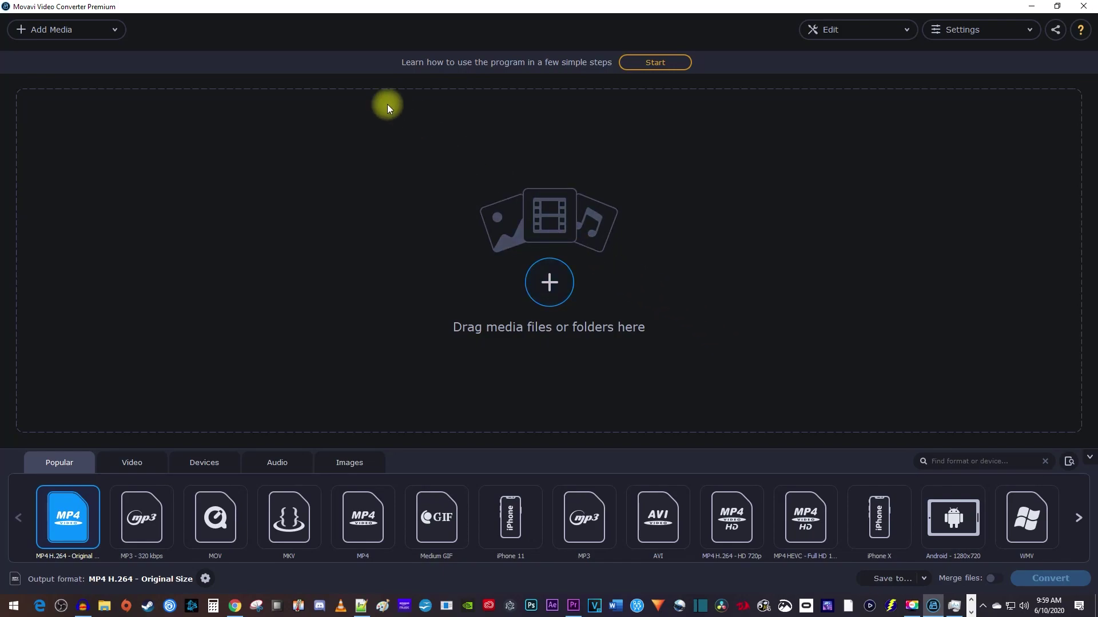
- Add the video file 00guitar.mkv to the conversion list with Add Video
{"action": "left_click", "coordinate": [114, 29]}
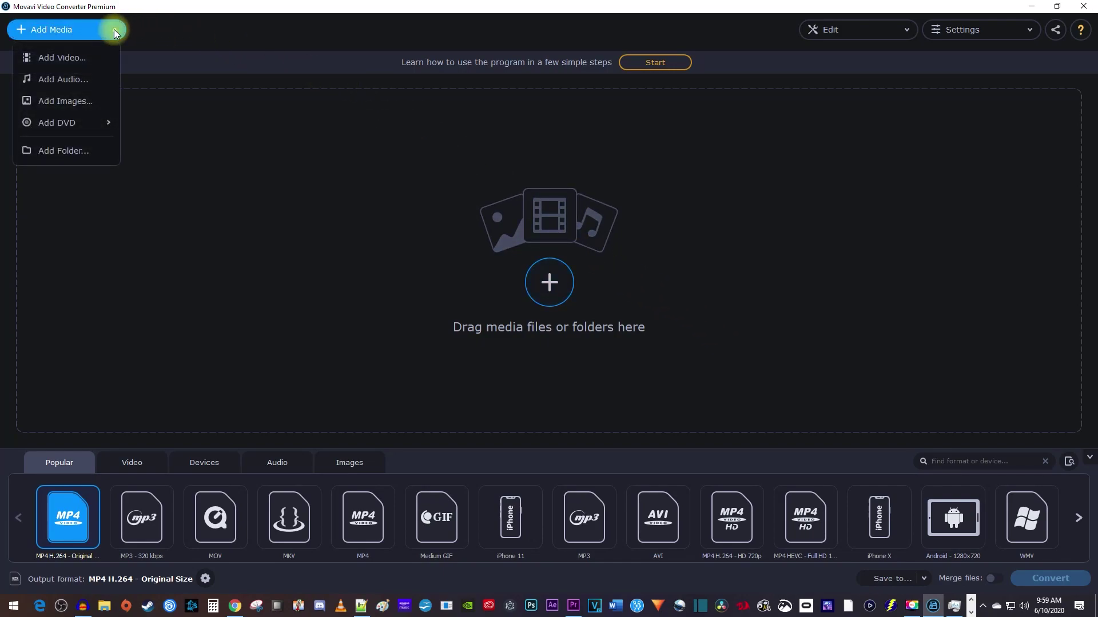
{"action": "left_click", "coordinate": [74, 59]}
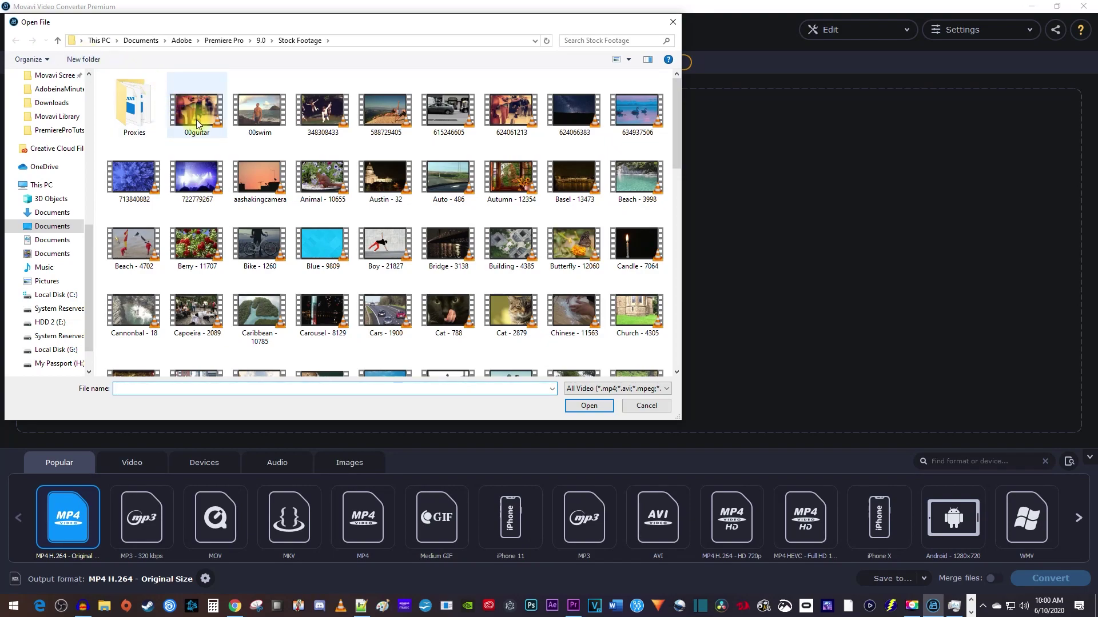
{"action": "left_click", "coordinate": [197, 119]}
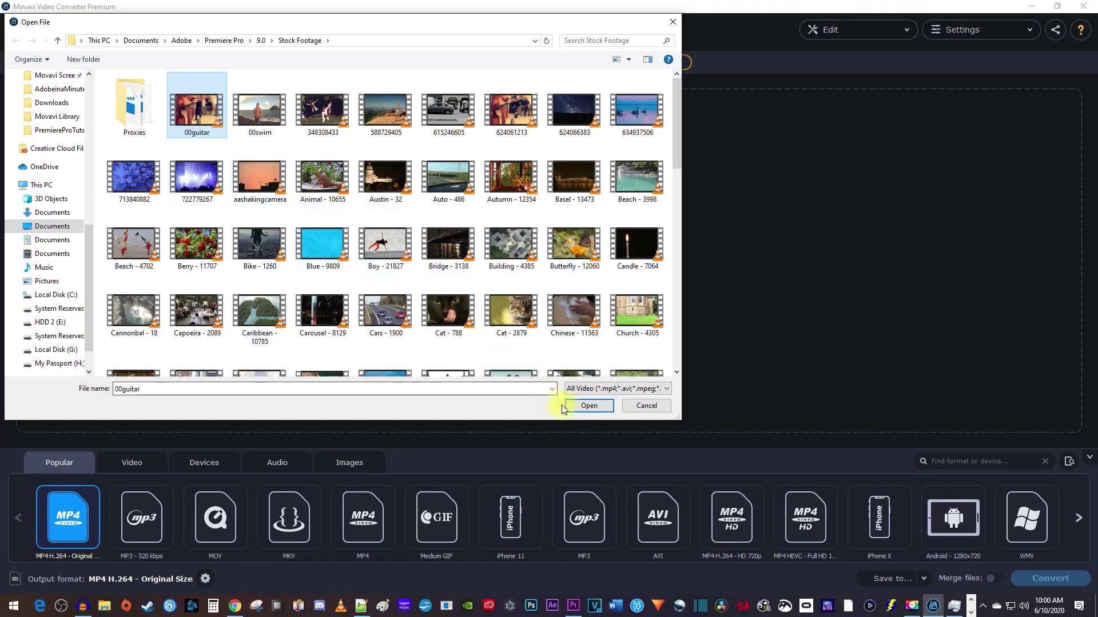
{"action": "left_click", "coordinate": [589, 406]}
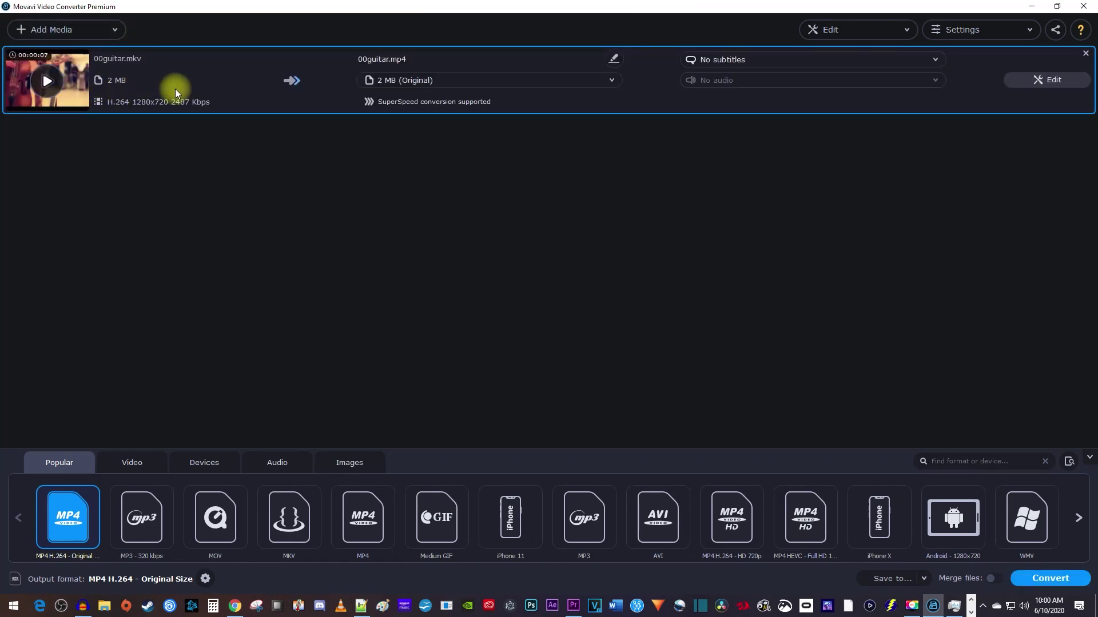
- Choose the MP4 H.264 - Original Size preset from the Video formats
{"action": "left_click", "coordinate": [147, 461]}
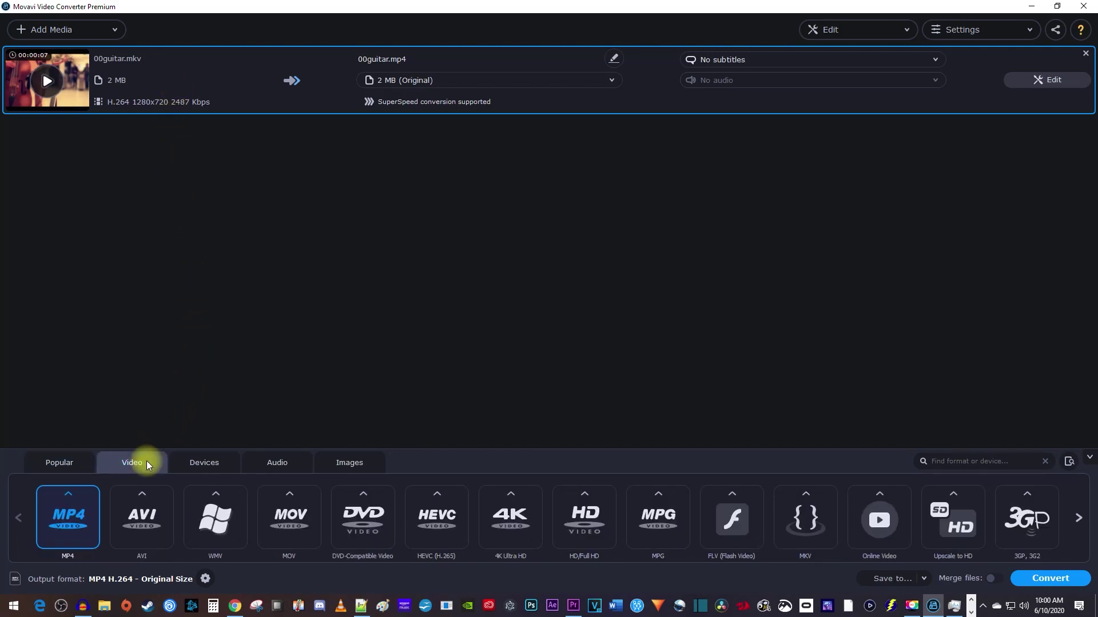
{"action": "left_click", "coordinate": [61, 536]}
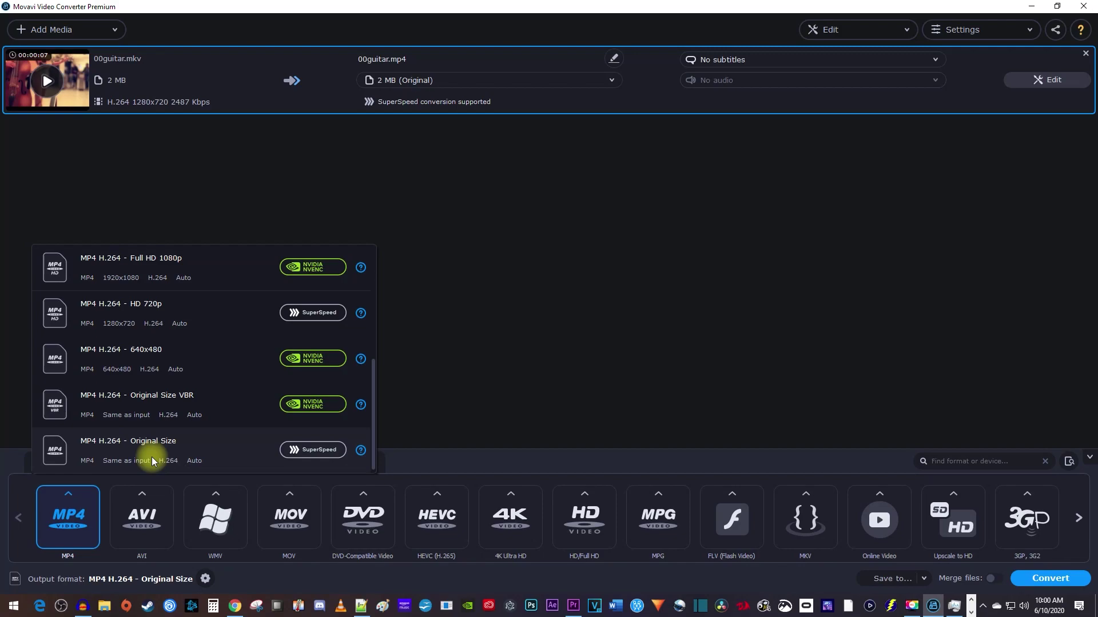
{"action": "left_click", "coordinate": [153, 462]}
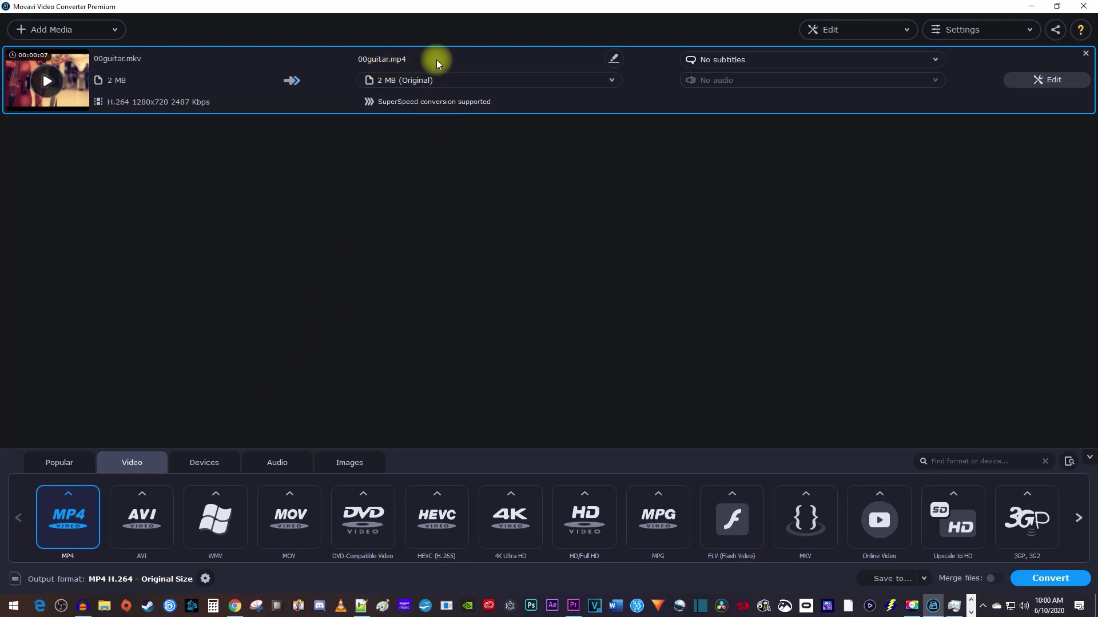
- Change the output name from 00guitar.mp4 to PlayingGuitar.mp4, correcting the typo
{"action": "left_click", "coordinate": [607, 61]}
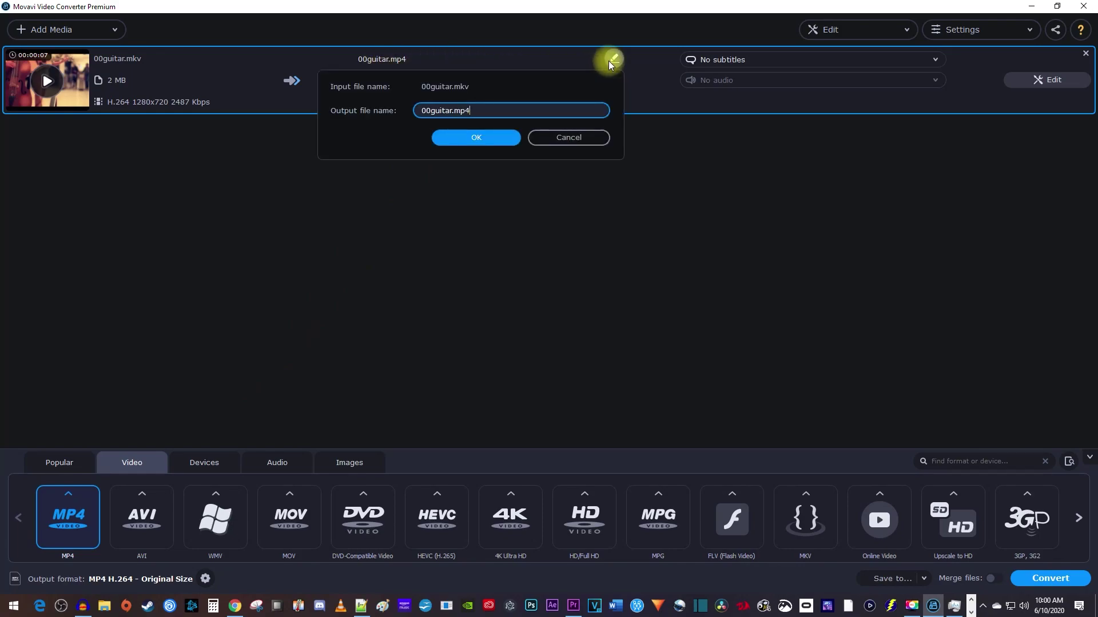
{"action": "type", "text": "PlayingGuiat"}
{"action": "key", "text": "BackSpace"}
{"action": "key", "text": "BackSpace"}
{"action": "type", "text": "tar"}
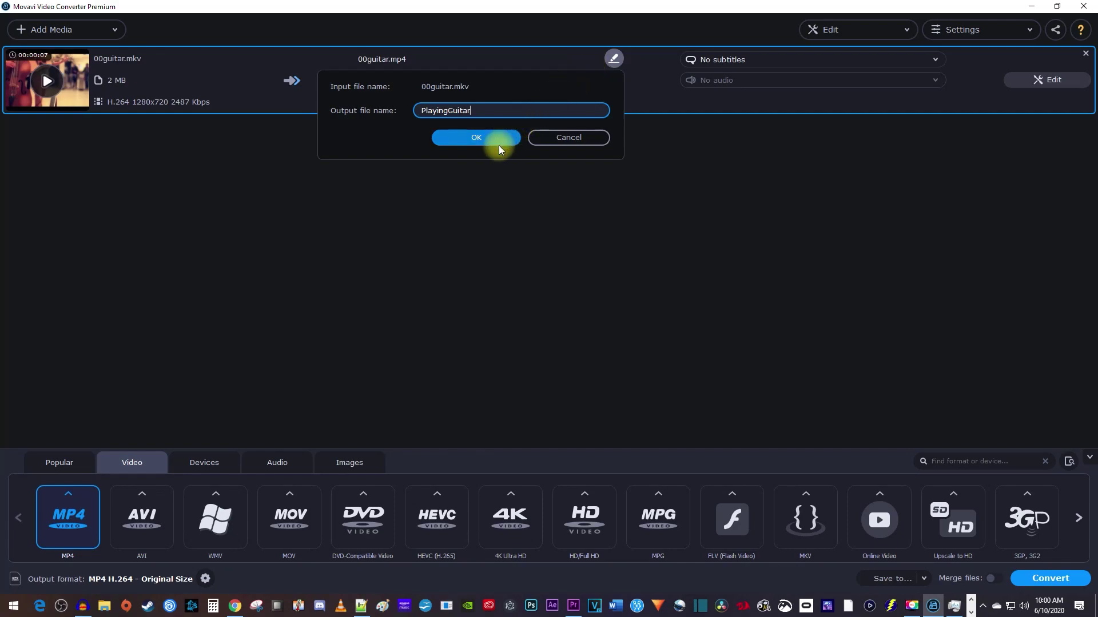
{"action": "left_click", "coordinate": [498, 143]}
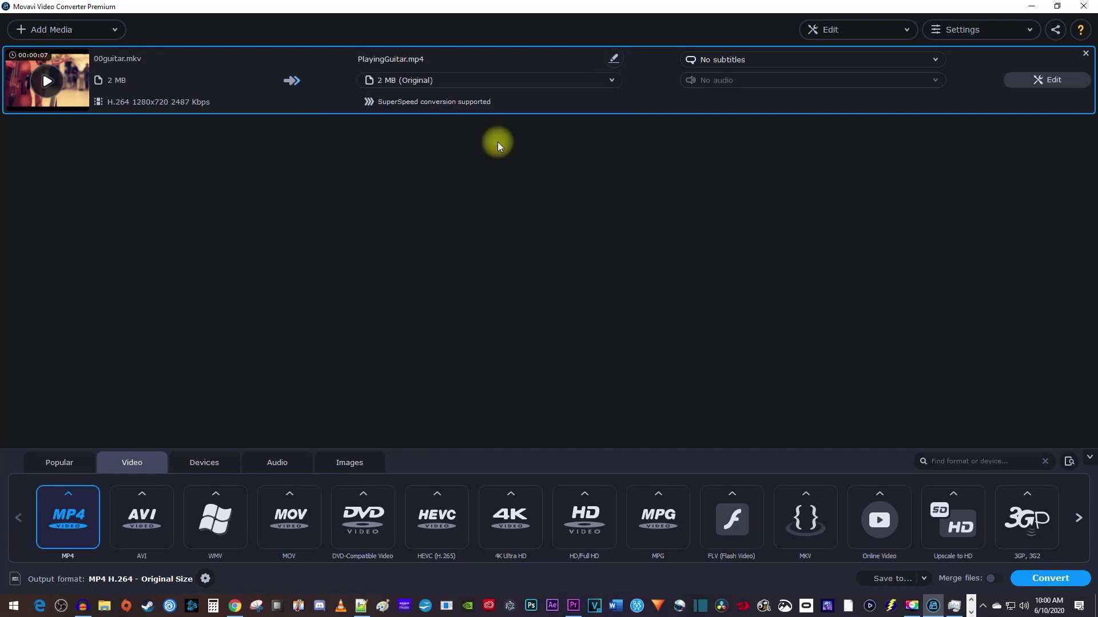
- Keep the default save folder and convert PlayingGuitar.mp4 into the Movavi Library folder
{"action": "left_click", "coordinate": [892, 580]}
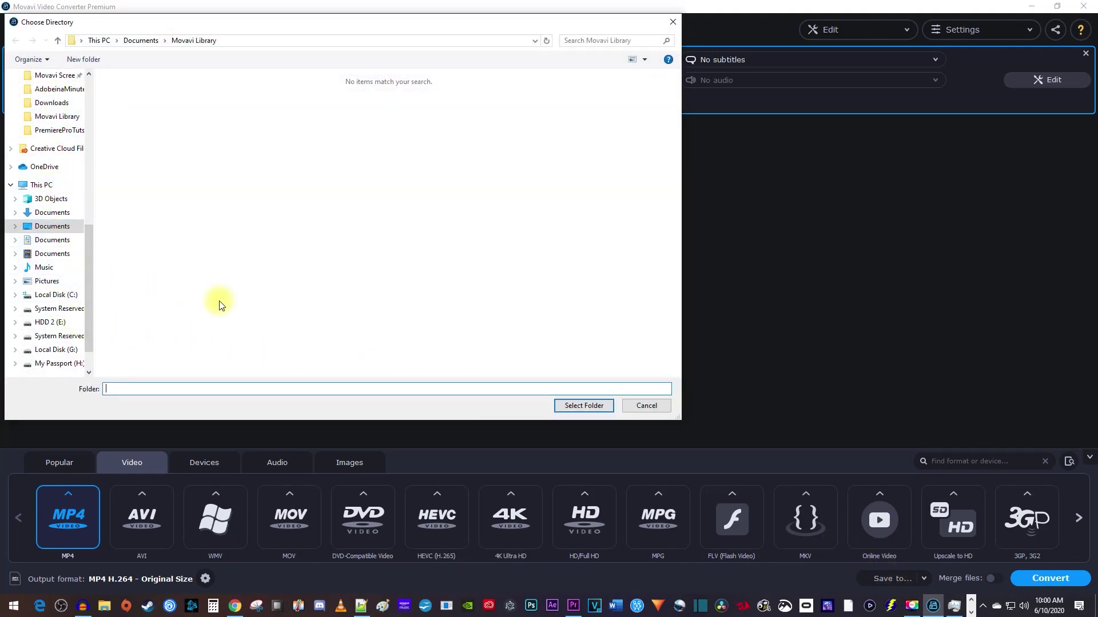
{"action": "left_click", "coordinate": [646, 409]}
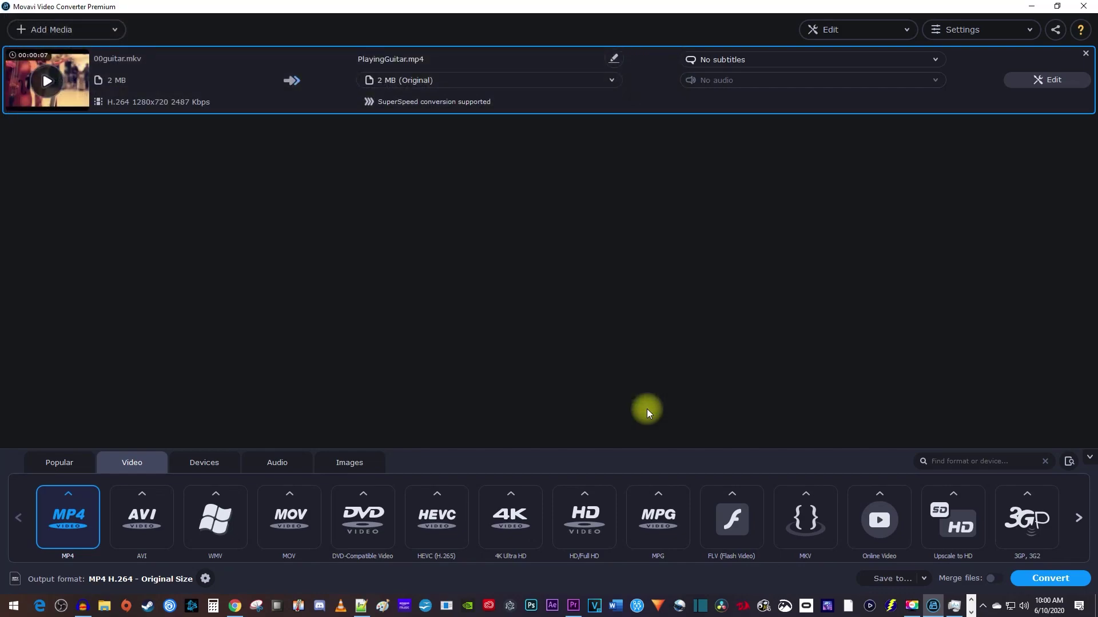
{"action": "left_click", "coordinate": [1038, 583]}
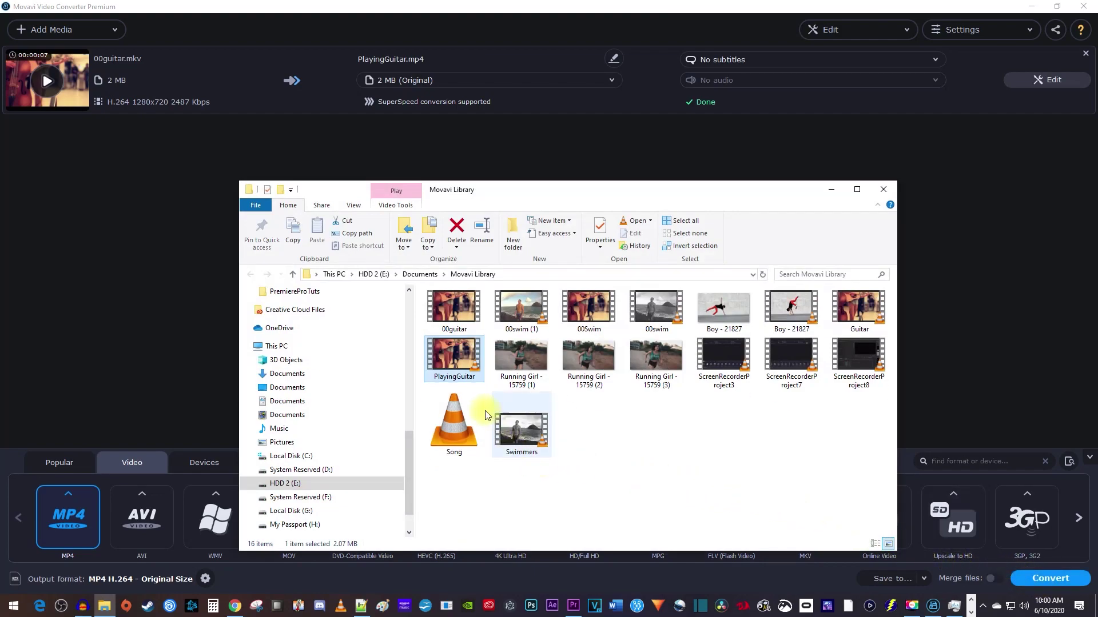
{"action": "mouse_move", "coordinate": [453, 355]}
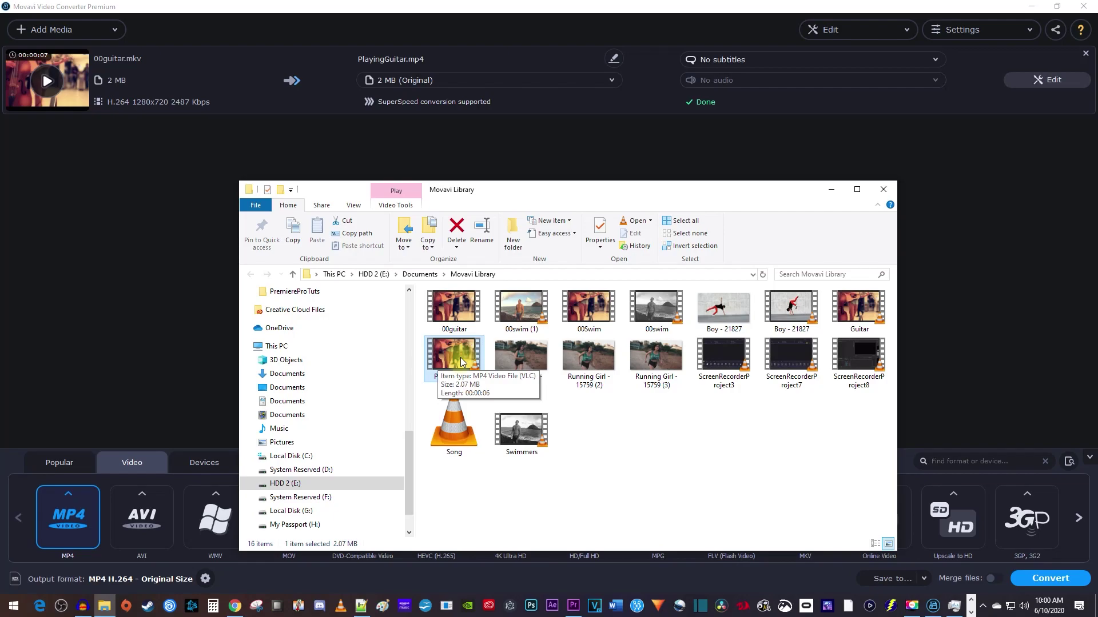
- Open PlayingGuitar.mp4 in VLC and move the player window into view
{"action": "double_click", "coordinate": [460, 358]}
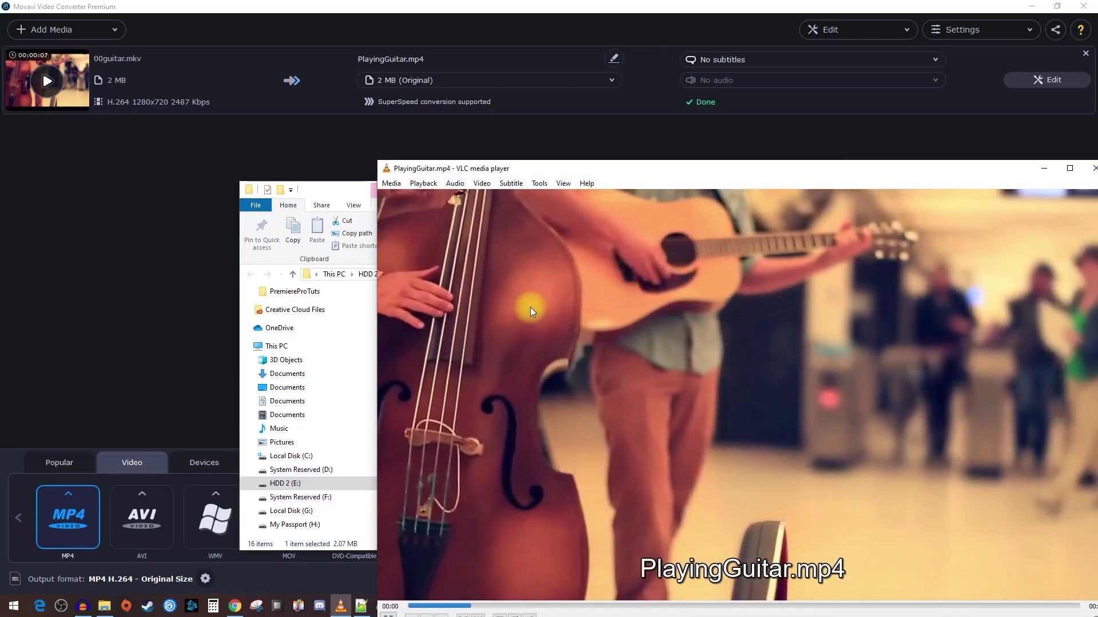
{"action": "left_click_drag", "start_coordinate": [538, 168], "coordinate": [322, 67]}
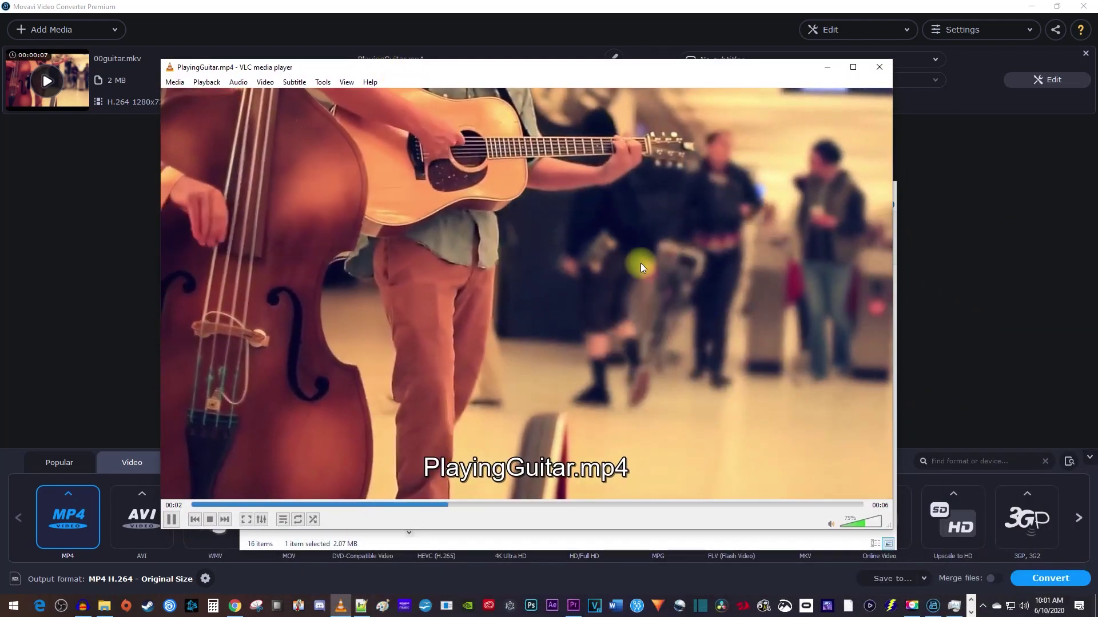